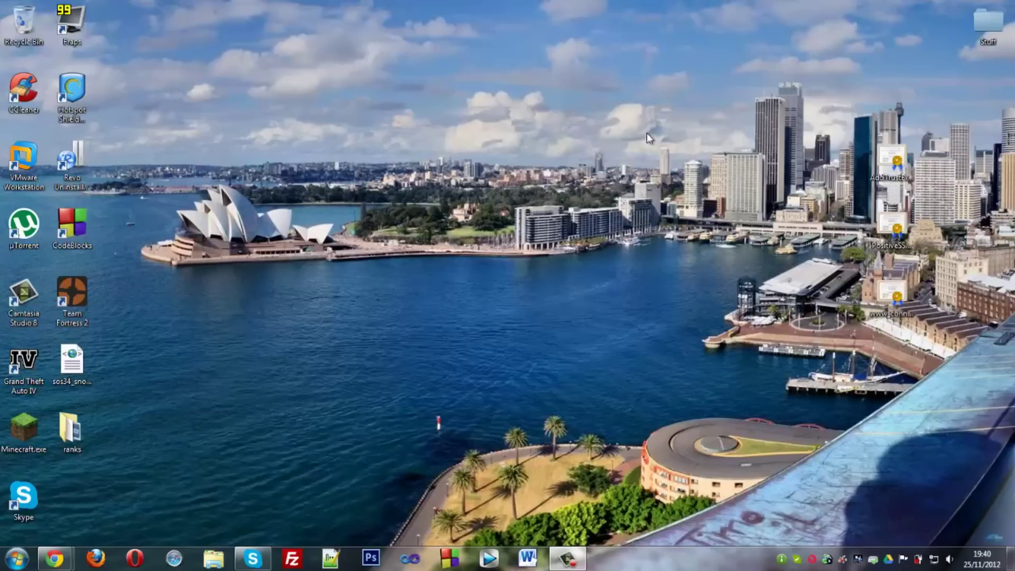
- Minimize the YouTube upload window and load images.google.com.au in a new Chrome tab
mouse_move(56, 560)
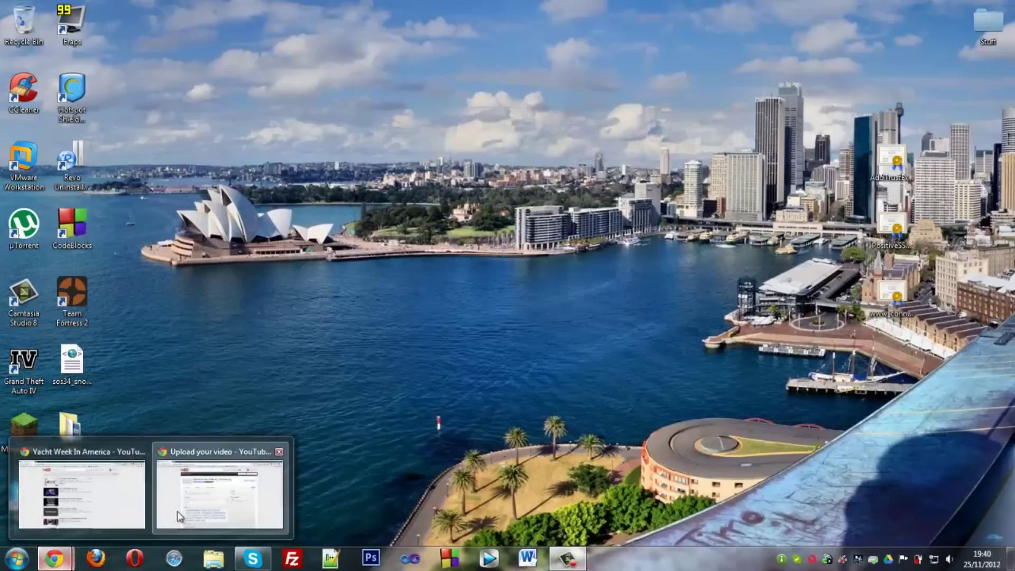
left_click(176, 512)
left_click(957, 6)
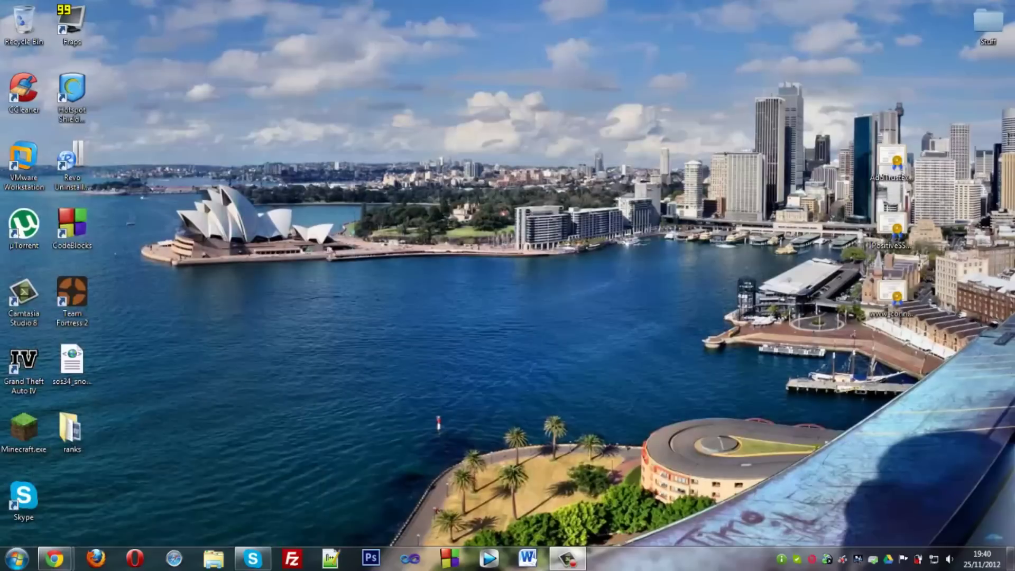
left_click(56, 515)
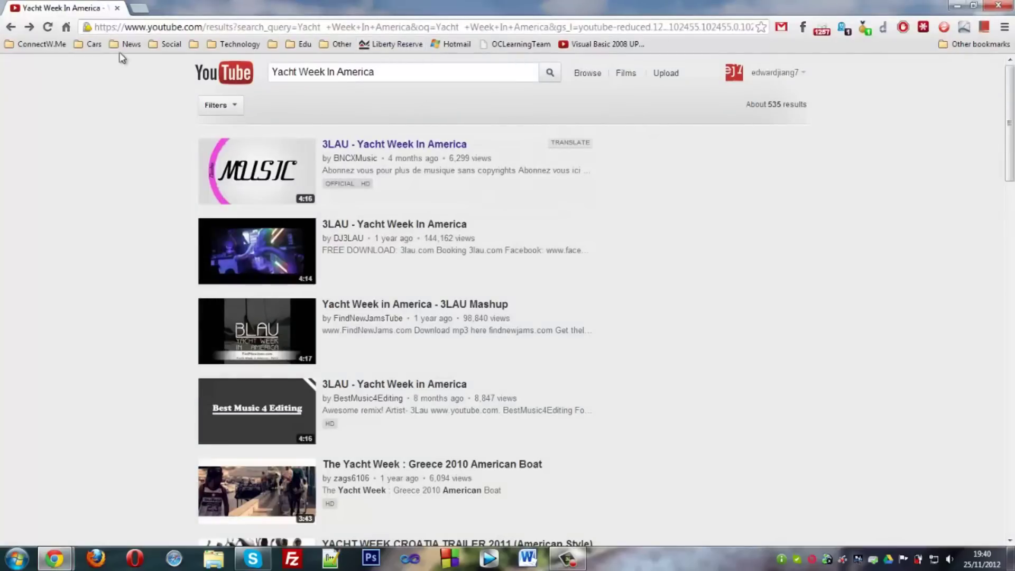
left_click(140, 8)
type("images.google.com.au")
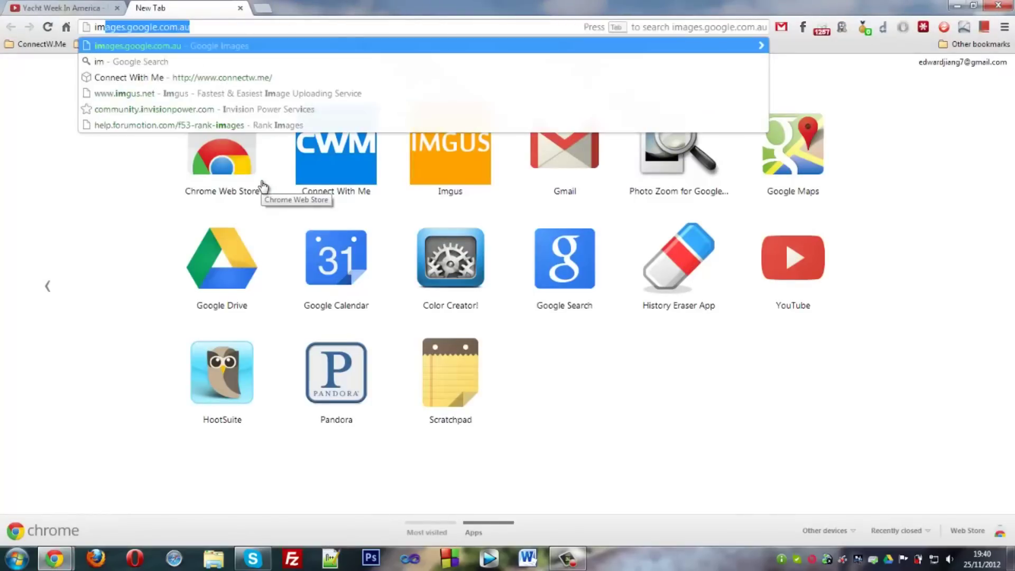
key("Return")
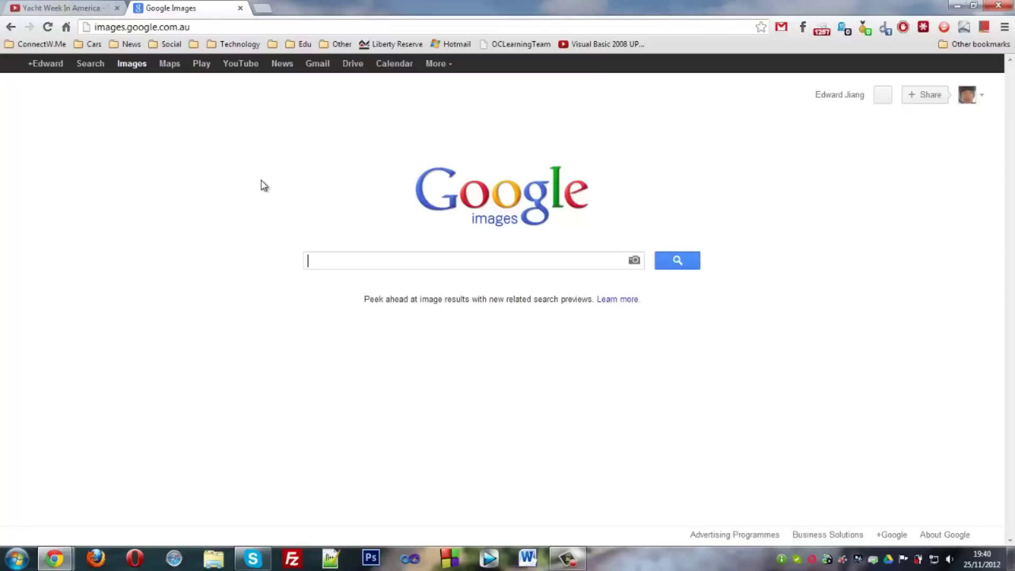
- Start Photoshop in the background and search Google Images for 'smiley face'
left_click(371, 557)
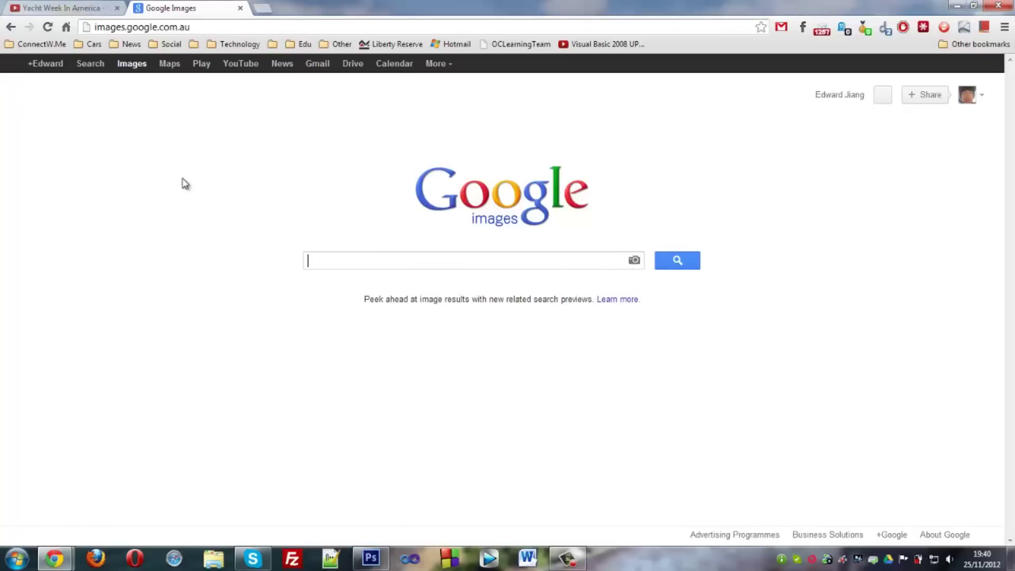
type("sim")
key("BackSpace")
key("BackSpace")
type("mi")
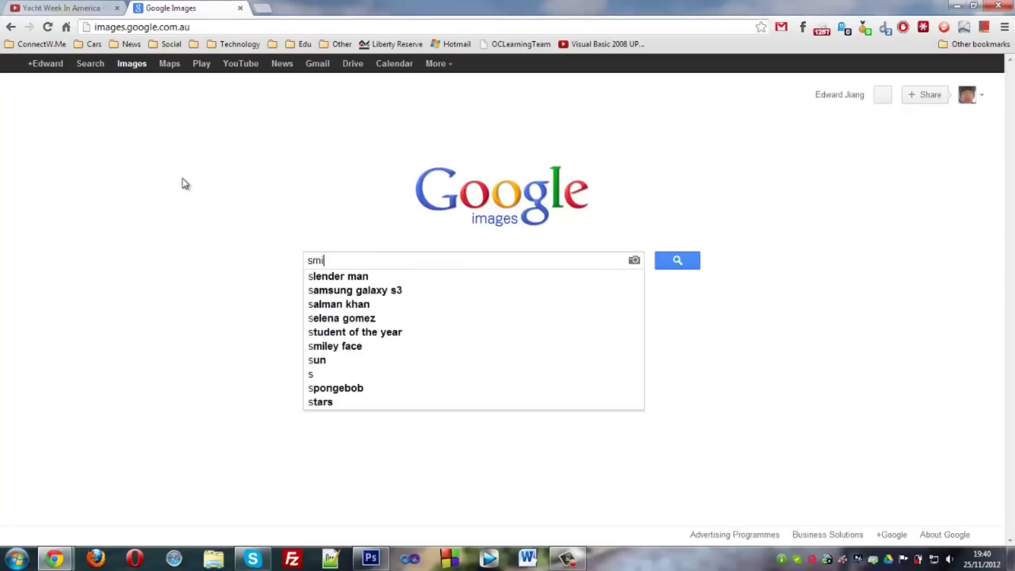
type("ley face")
key("Return")
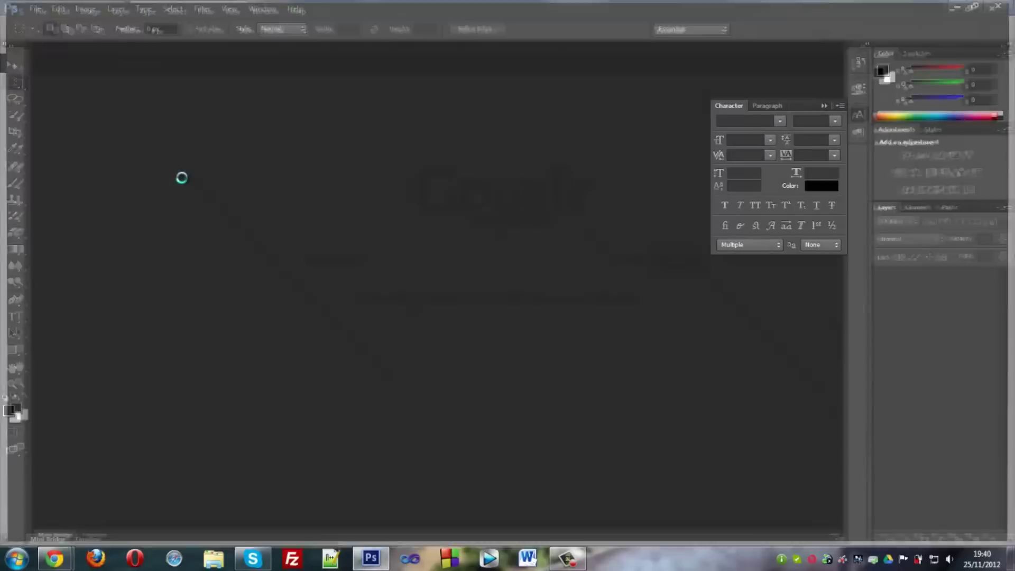
mouse_move(54, 558)
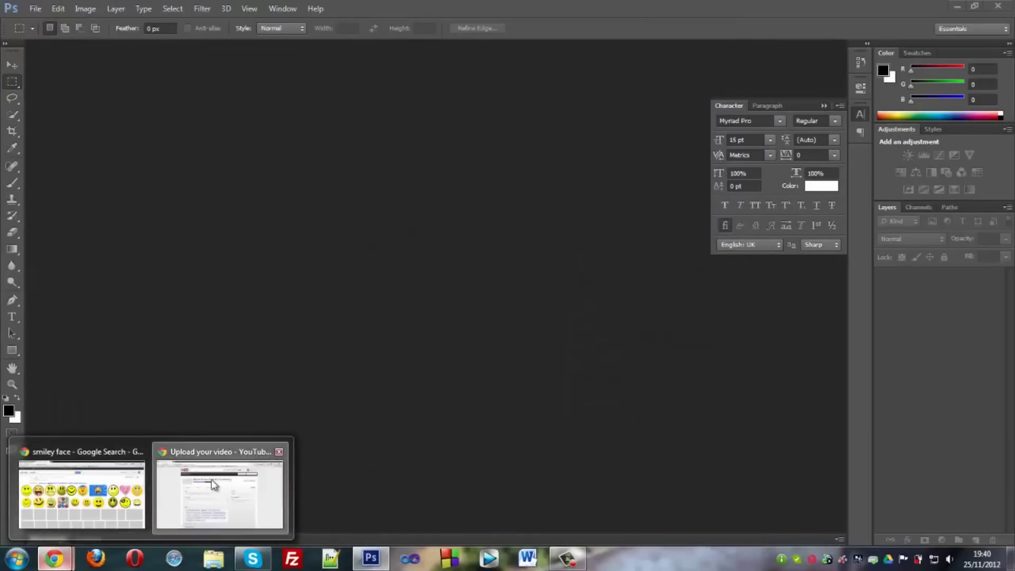
left_click(259, 478)
left_click(957, 5)
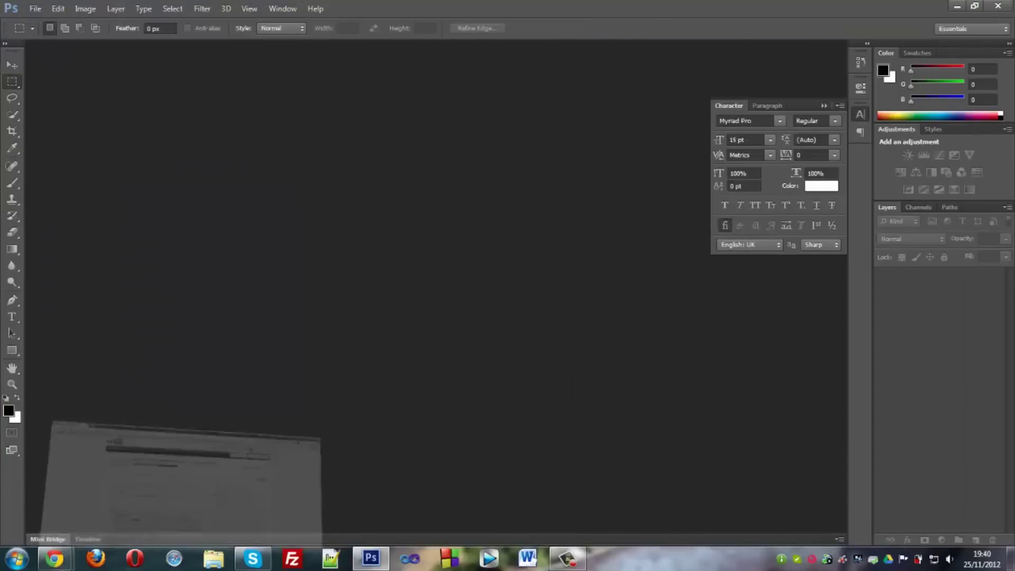
mouse_move(54, 557)
left_click(106, 478)
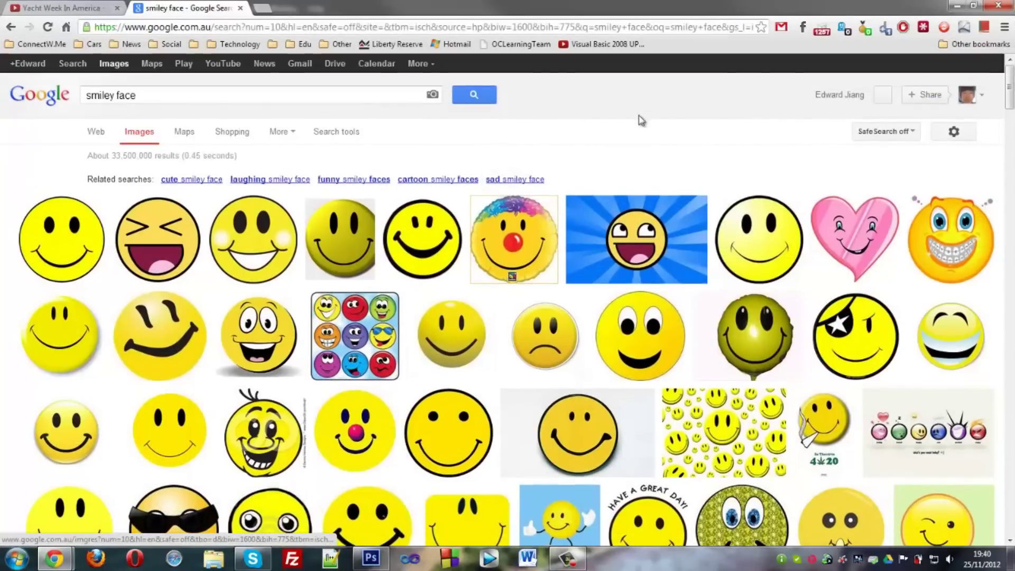
- Browse the results and open the plain yellow smiley at full size
scroll(638, 115, "down", 3)
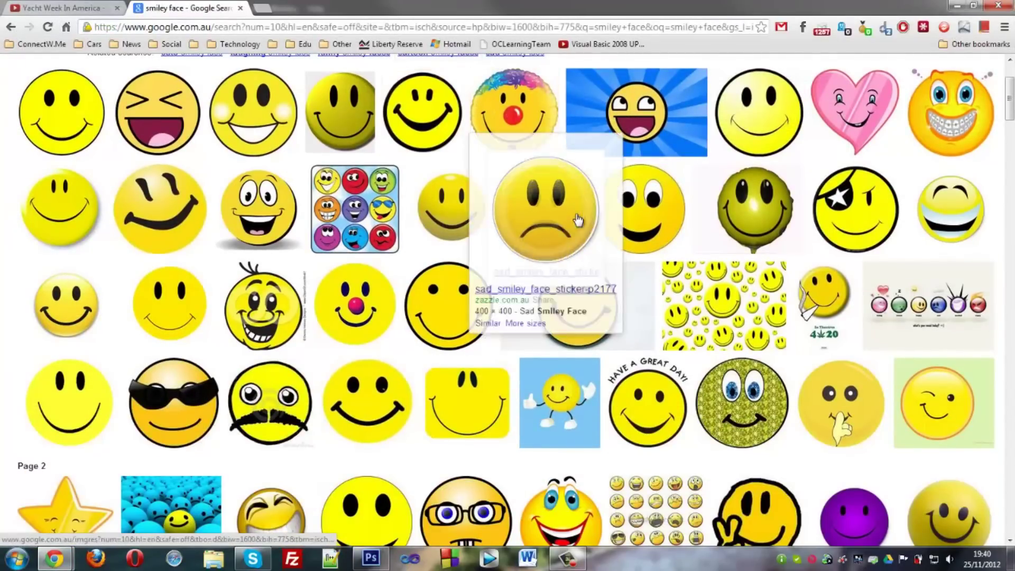
scroll(576, 206, "up", 1)
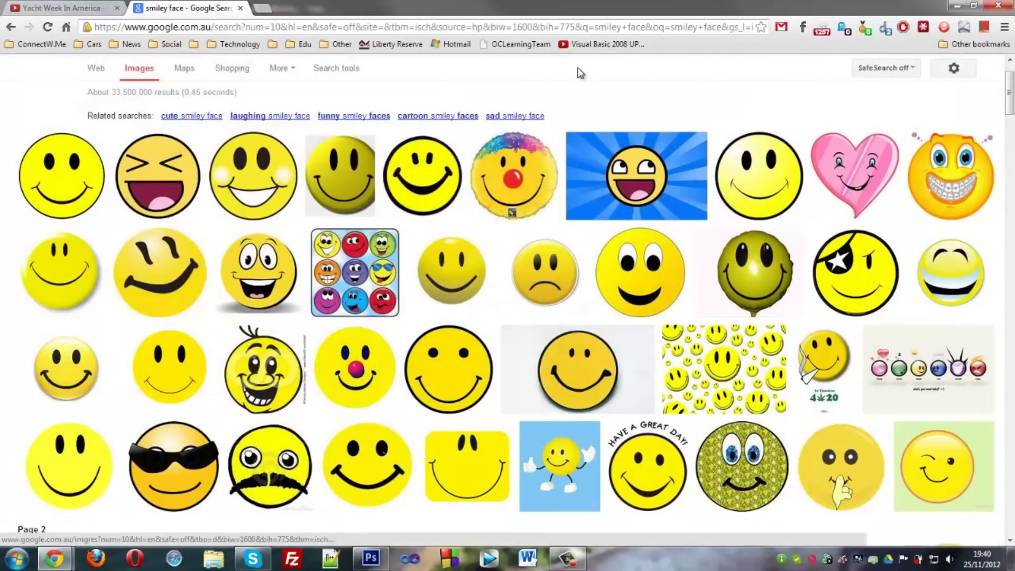
scroll(533, 277, "down", 5)
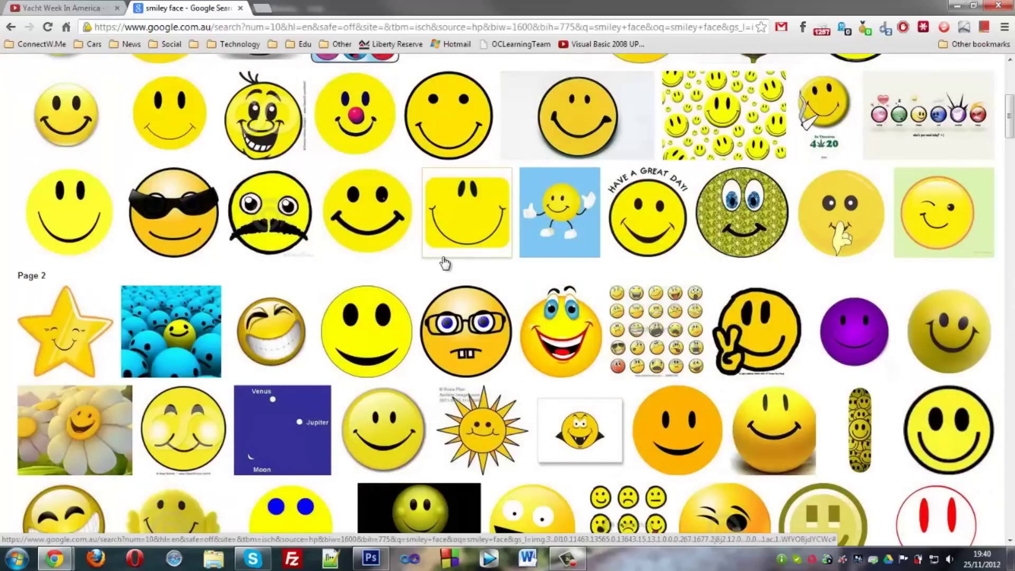
scroll(485, 289, "up", 4)
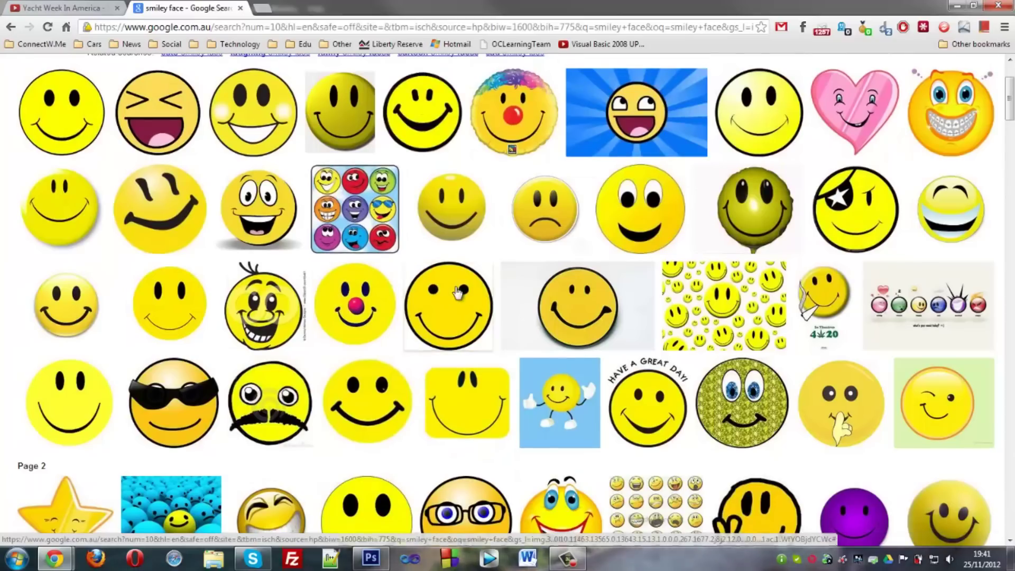
left_click(485, 290)
left_click(863, 132)
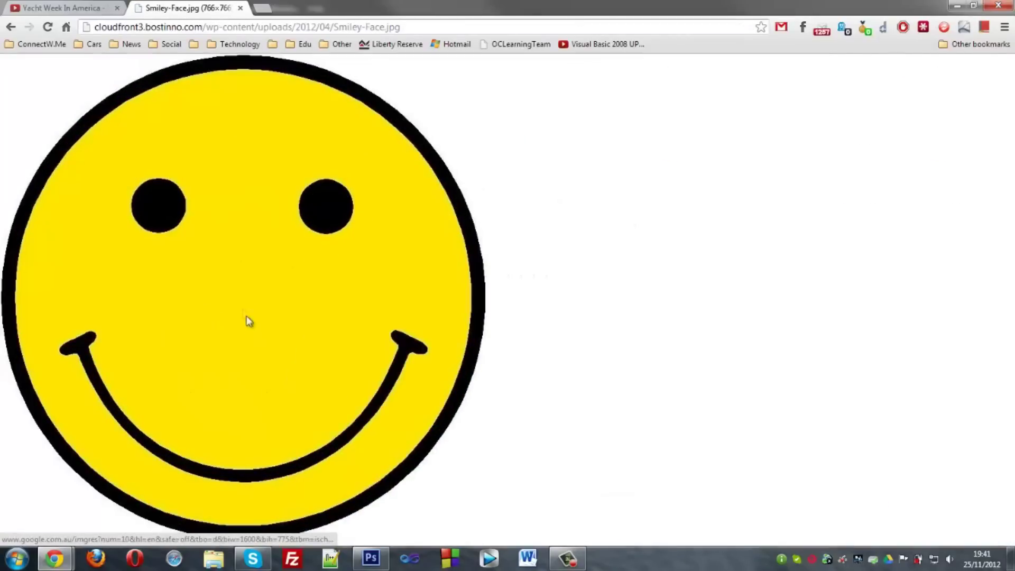
left_click_drag(247, 319, 614, 220)
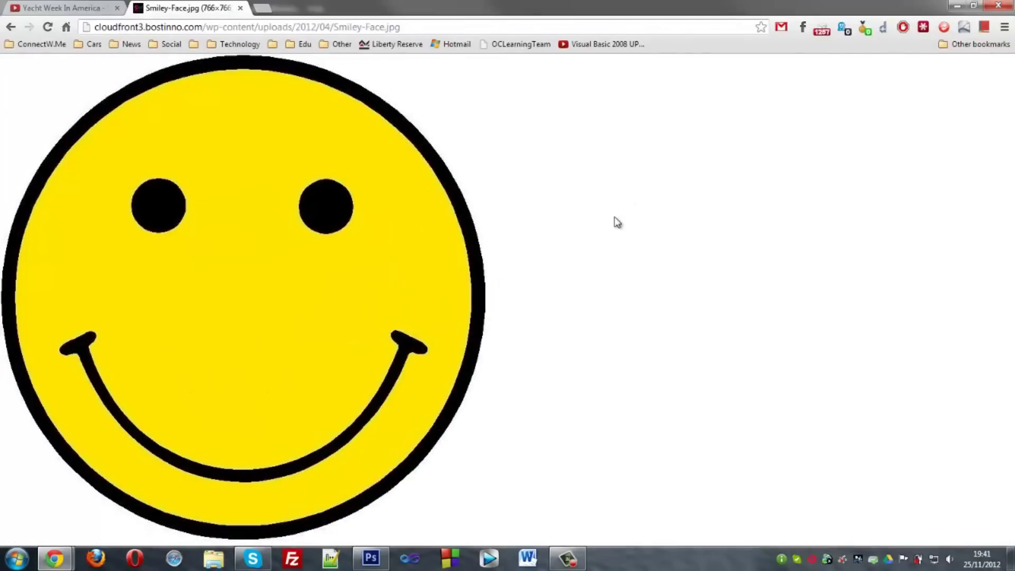
- Save the picture as Smiley-Face.jpg on the Desktop and switch to Photoshop
right_click(326, 182)
left_click(349, 190)
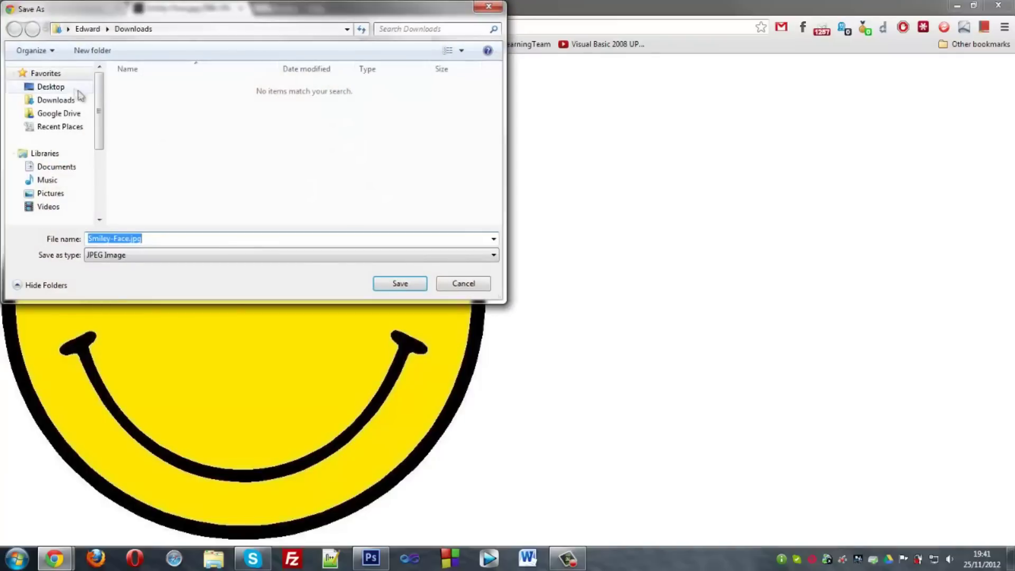
left_click(46, 75)
left_click(418, 283)
left_click(342, 476)
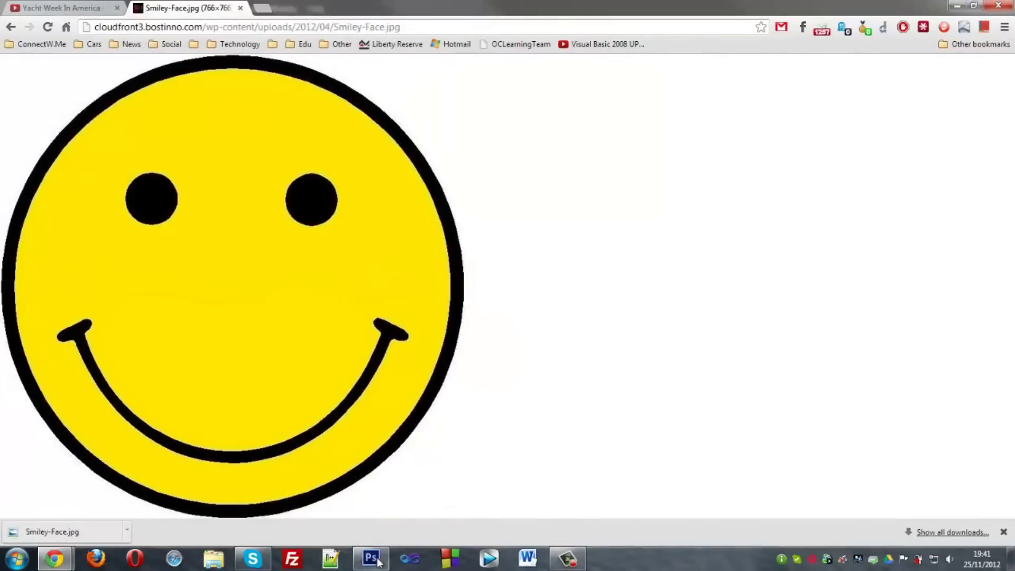
left_click(371, 558)
- Open Smiley-Face.jpg from the Desktop in Photoshop
left_click(32, 9)
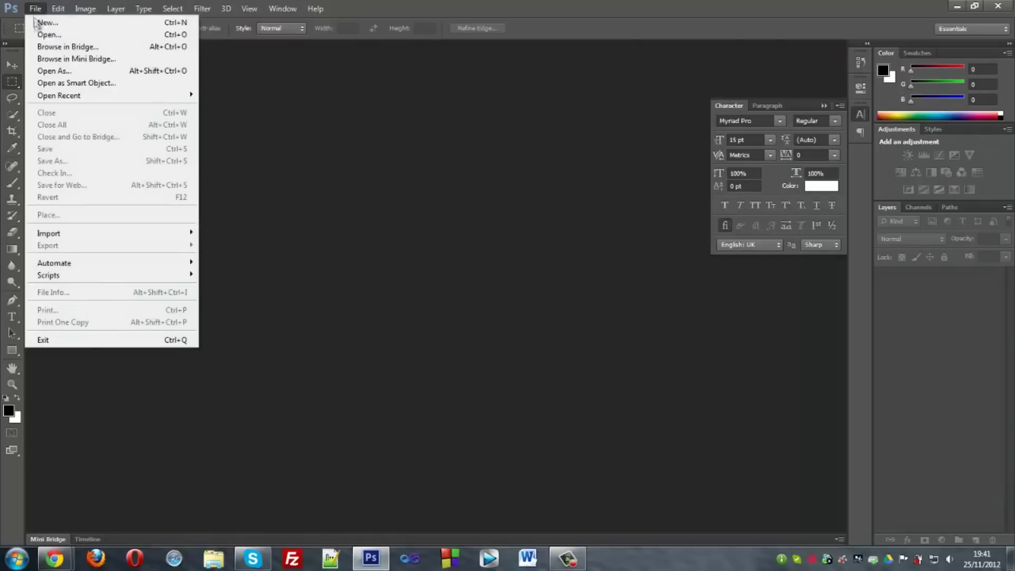
left_click(42, 31)
left_click(369, 151)
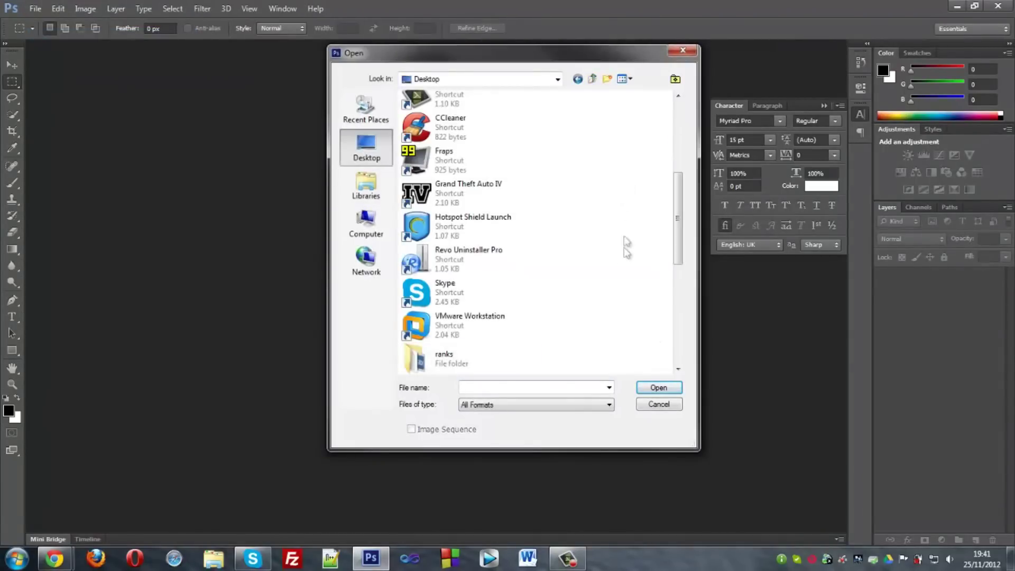
scroll(475, 222, "down", 5)
double_click(500, 267)
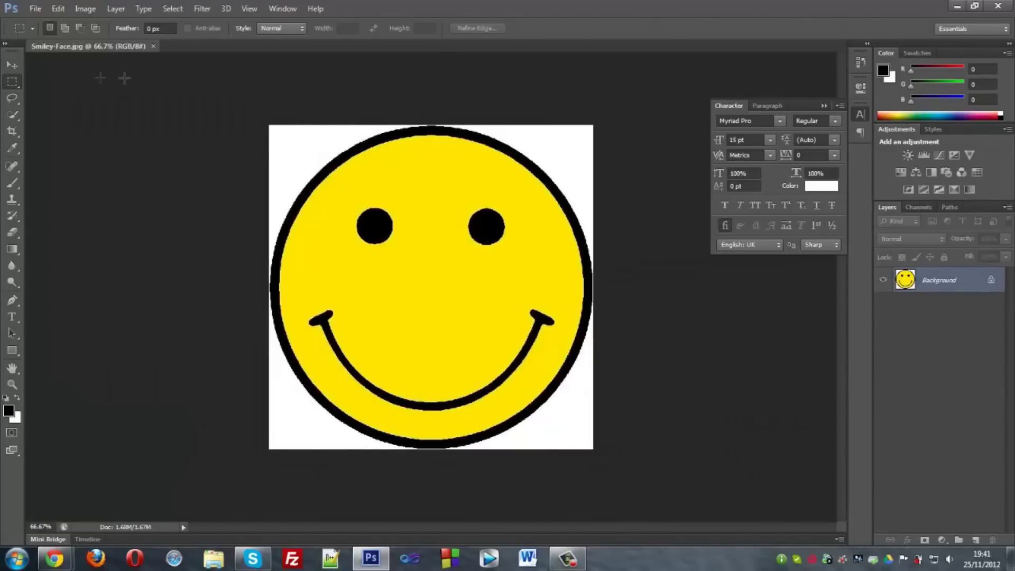
- Convert the locked Background into an editable Layer 0
double_click(991, 283)
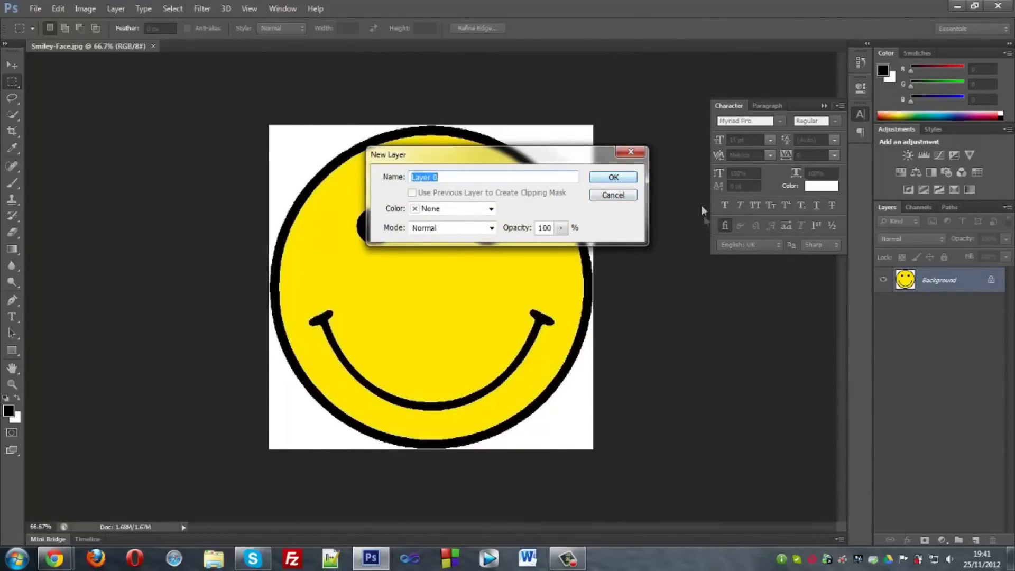
left_click(614, 178)
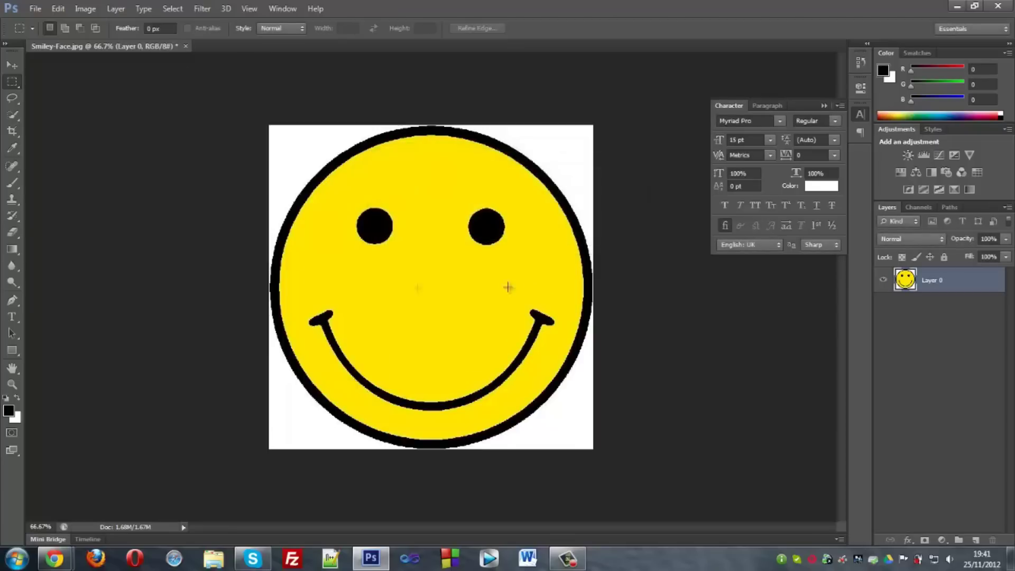
left_click(12, 65)
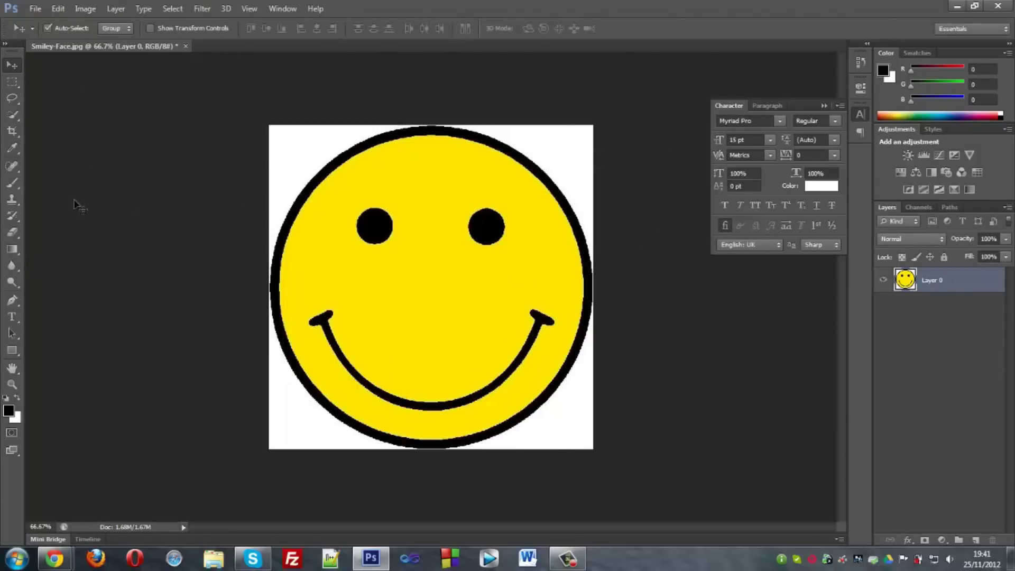
- Select the white background with the Magic Wand at a tolerance of 100
left_click(17, 120)
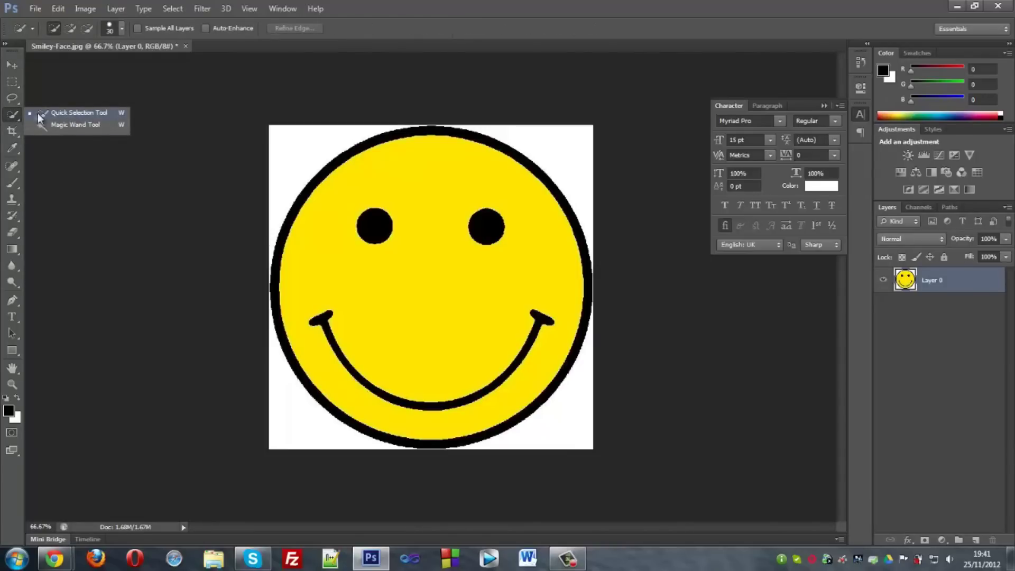
left_click(17, 114)
left_click(92, 124)
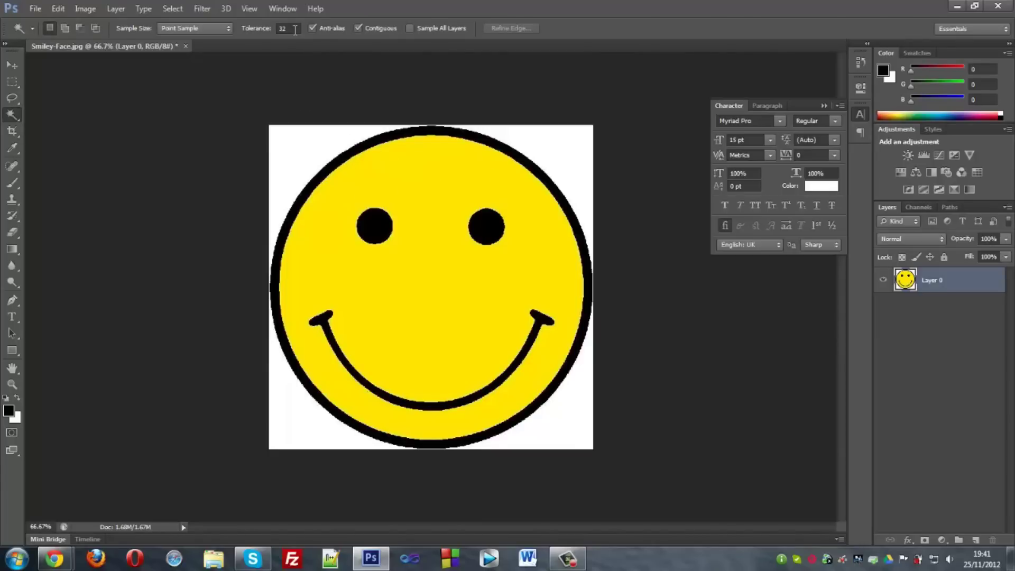
left_click(295, 29)
key("Return")
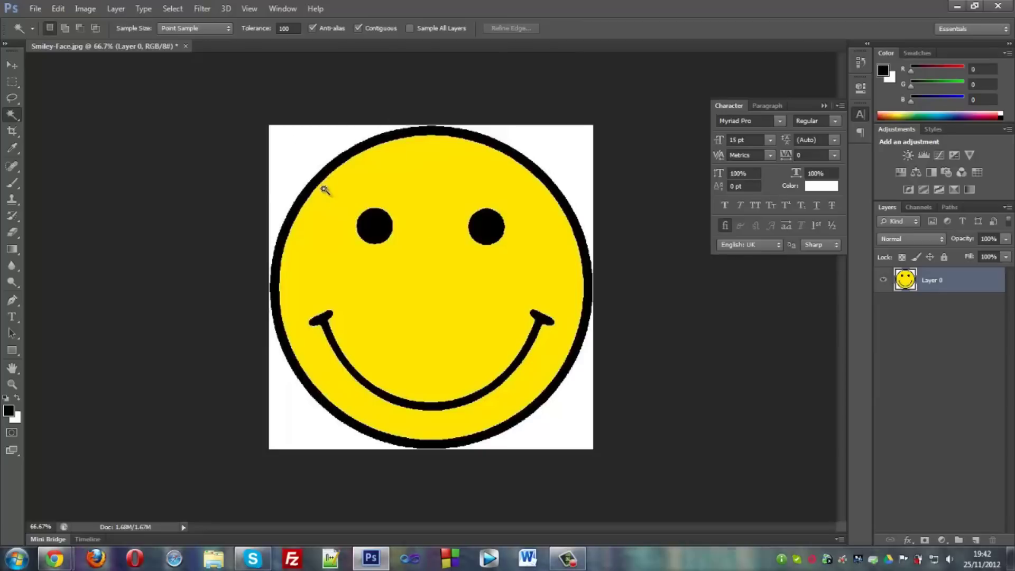
left_click(302, 158)
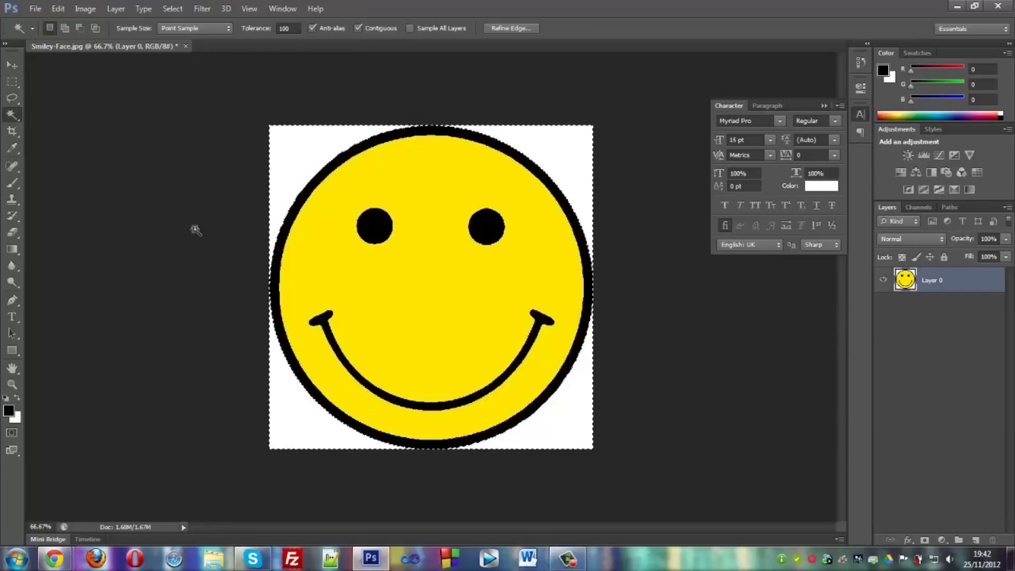
- Delete the selected white background, then nudge the layer and shift it back
key("Delete")
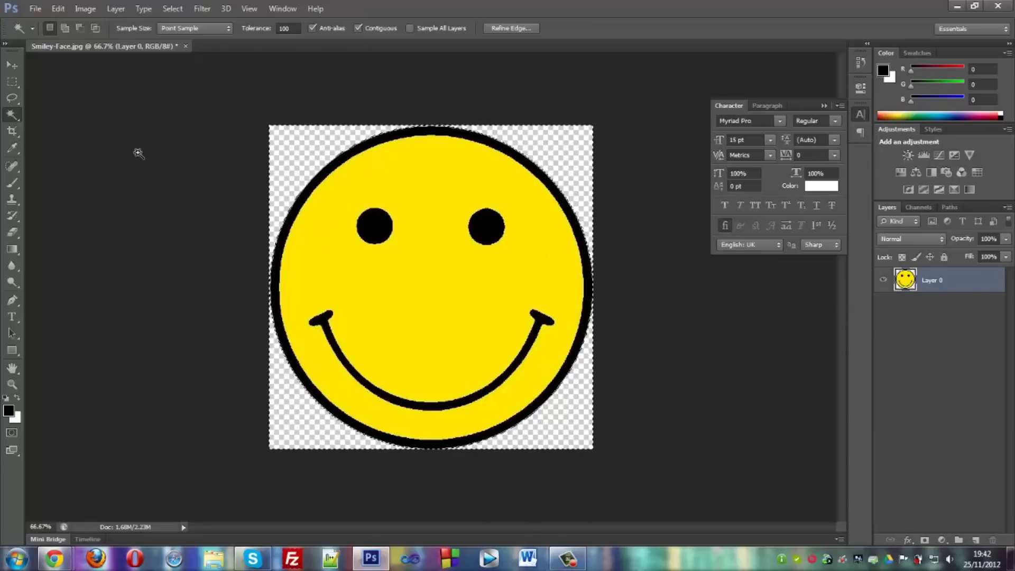
left_click(11, 65)
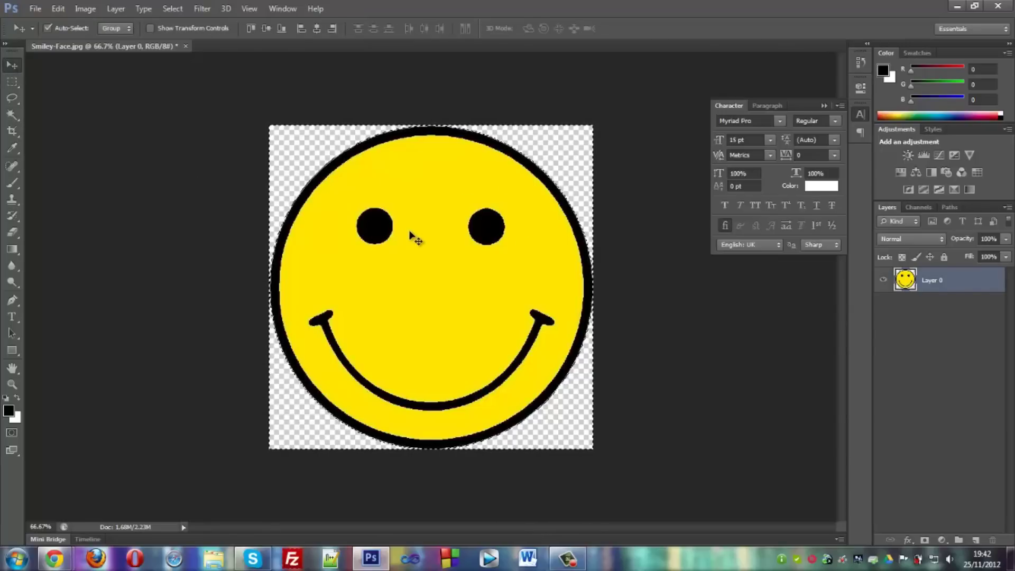
mouse_move(412, 228)
left_mouse_down()
mouse_move(399, 248)
mouse_move(473, 227)
mouse_move(429, 222)
left_mouse_up()
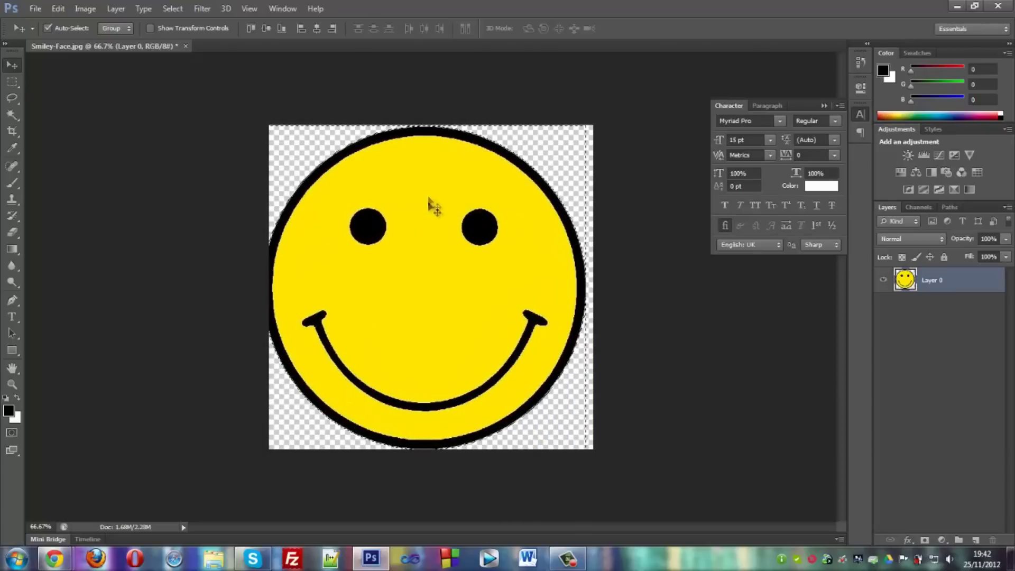
key("shift+Right")
key("shift+Right")
- Deselect with Ctrl+D and reselect with Shift+Ctrl+D
key("ctrl+d")
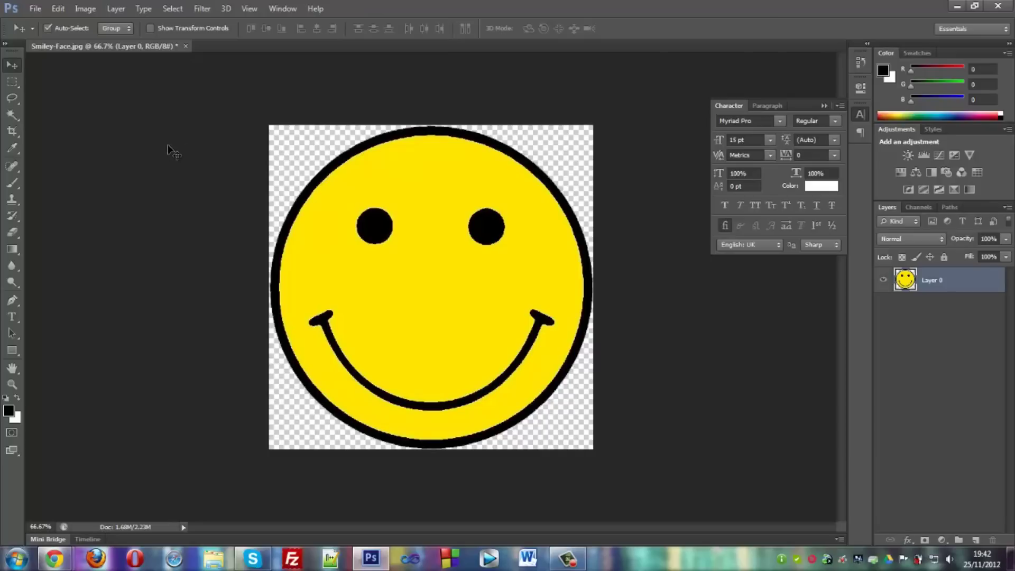
key("ctrl+shift+d")
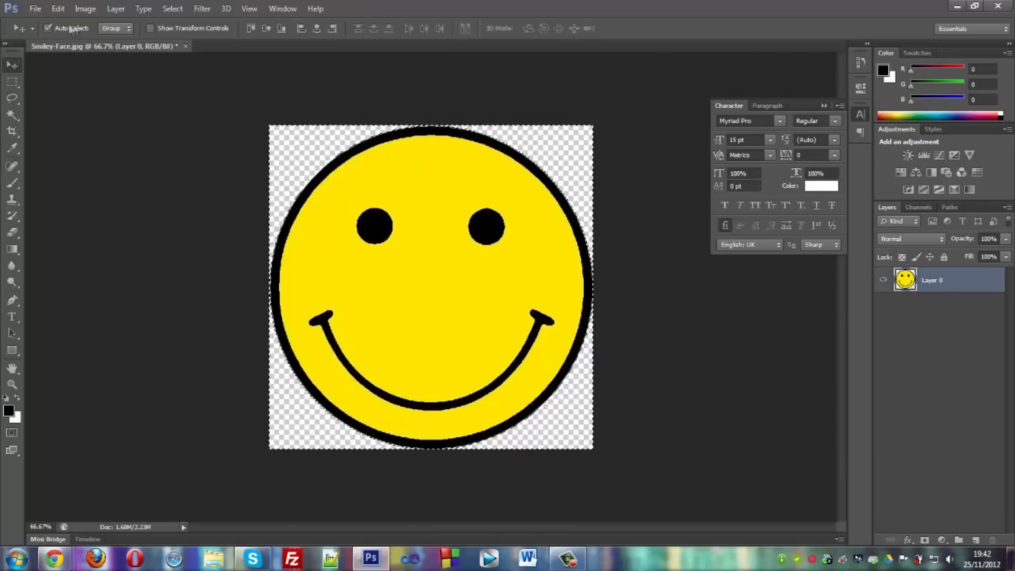
left_click(35, 8)
- Step backward twice to restore the white background, then deselect
mouse_move(58, 8)
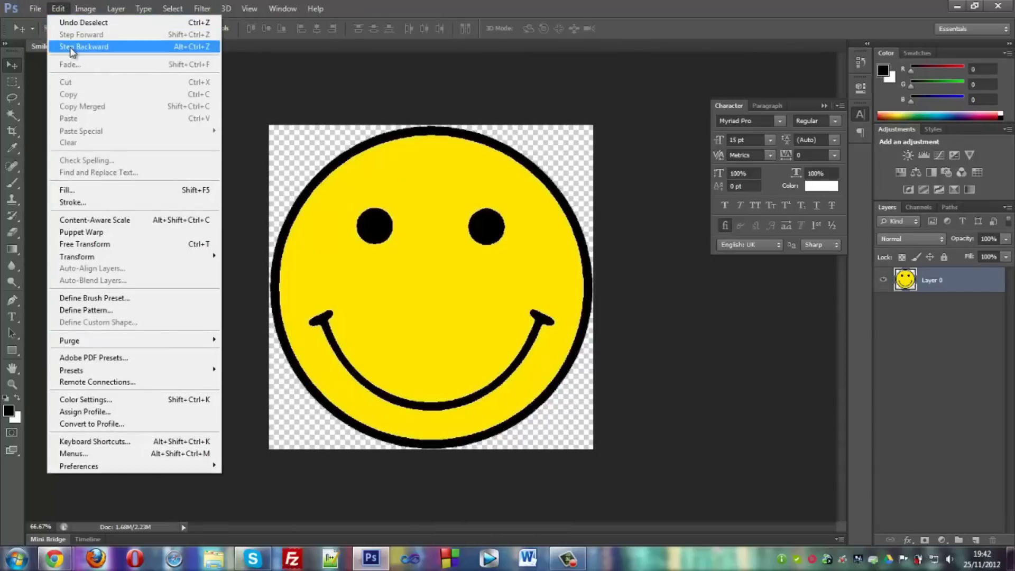
left_click(72, 47)
left_click(58, 8)
left_click(71, 46)
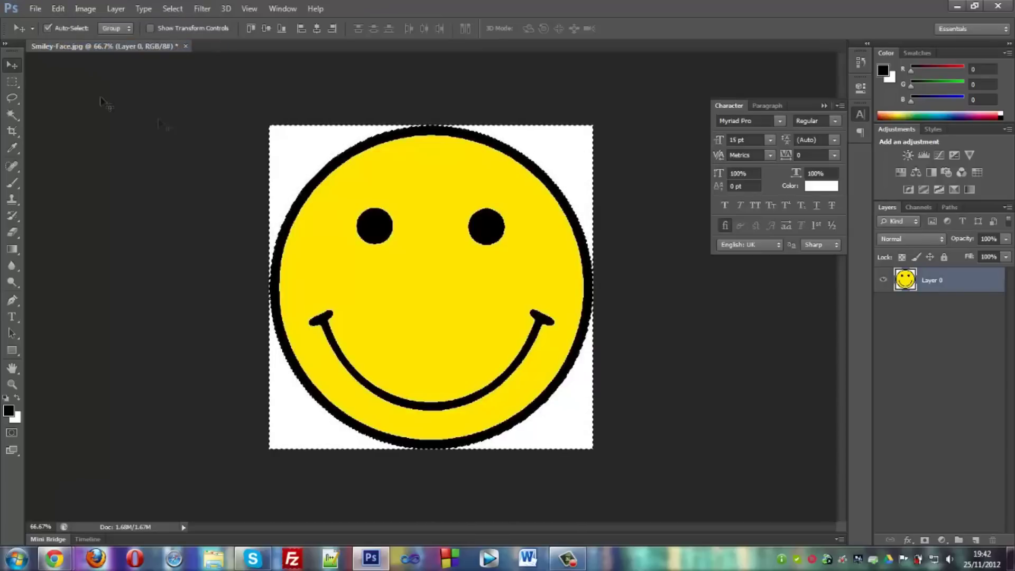
key("ctrl+d")
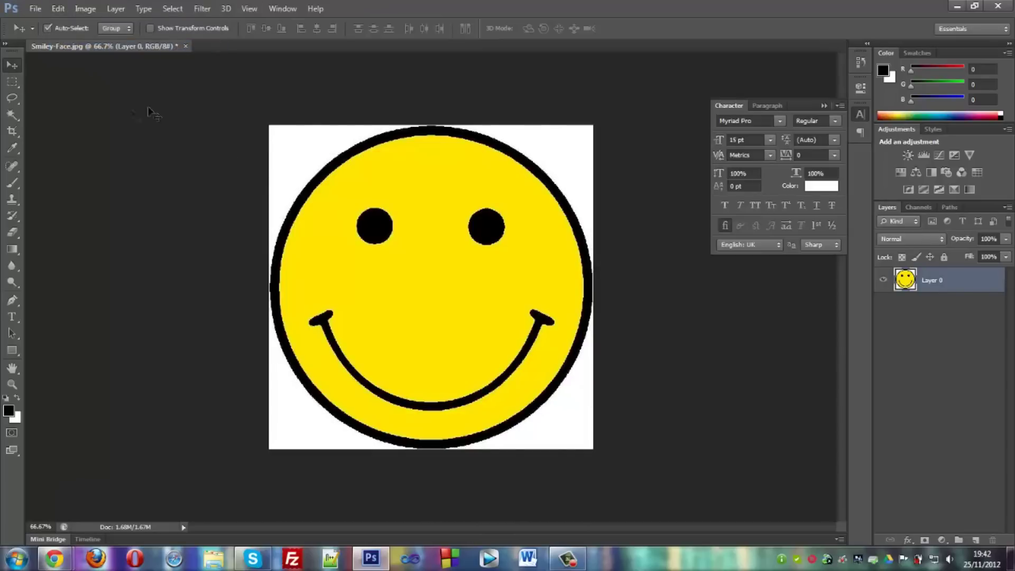
- Select the white background with the Magic Wand at a tolerance of 25
left_click(12, 115)
right_click(9, 121)
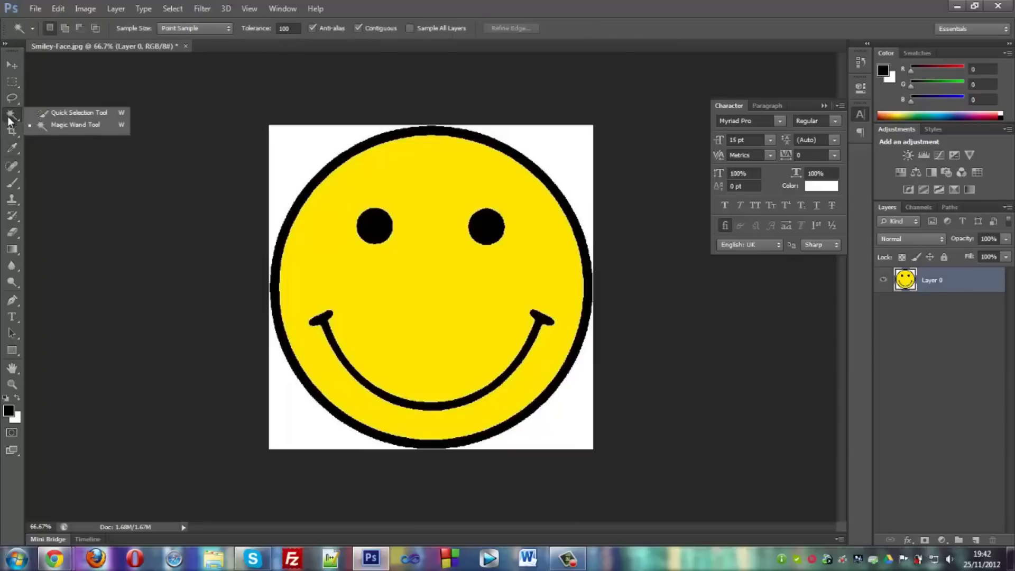
left_click(60, 128)
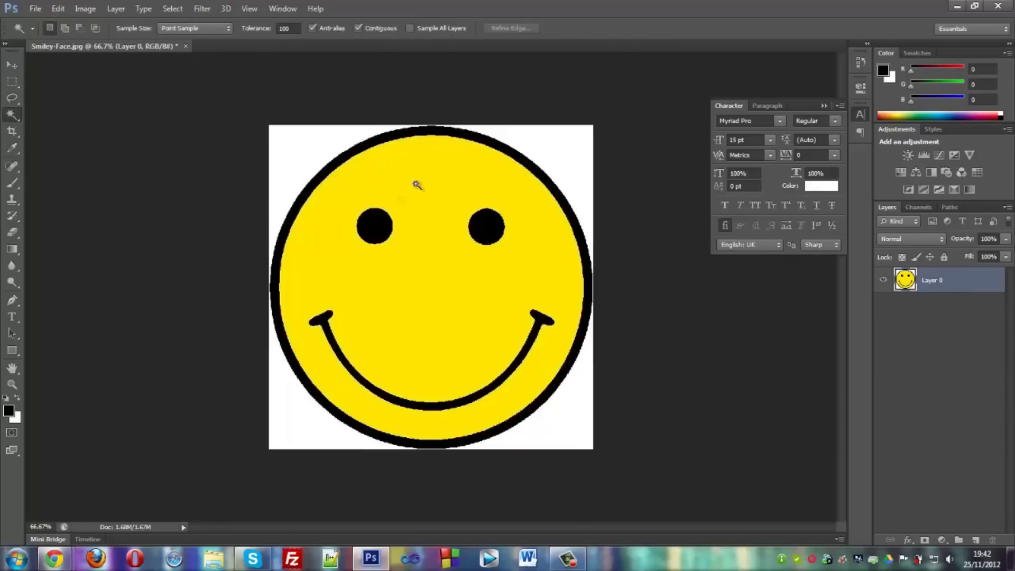
left_click(297, 29)
key("Return")
left_click(290, 166)
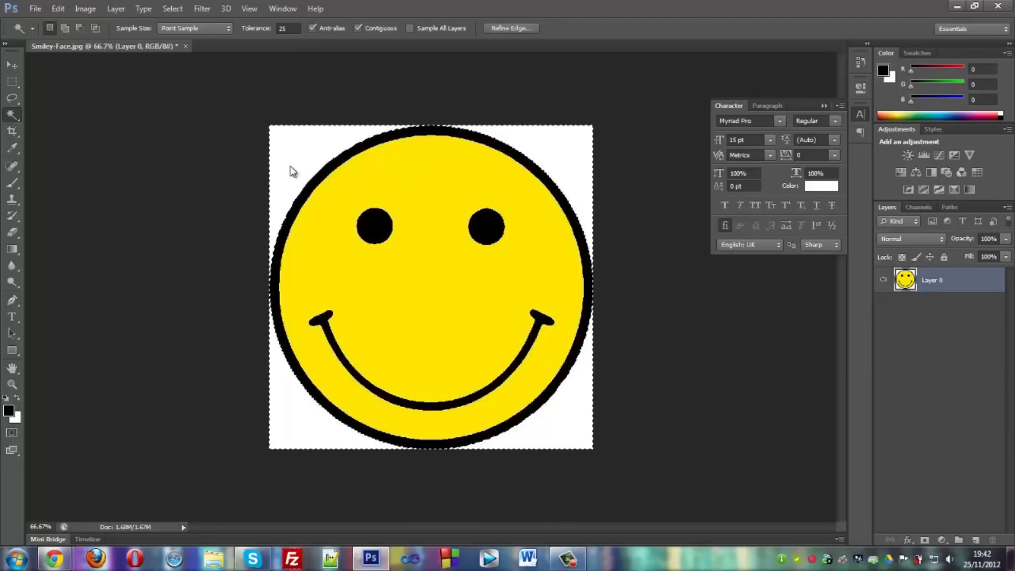
- Lower the Magic Wand tolerance to 1 and click the background again
left_click(288, 28)
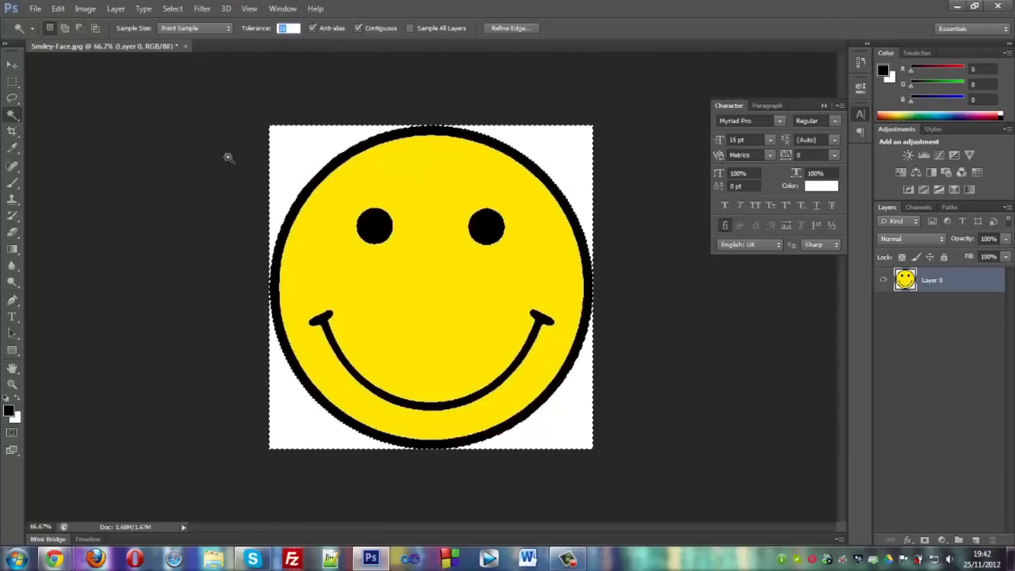
type("1")
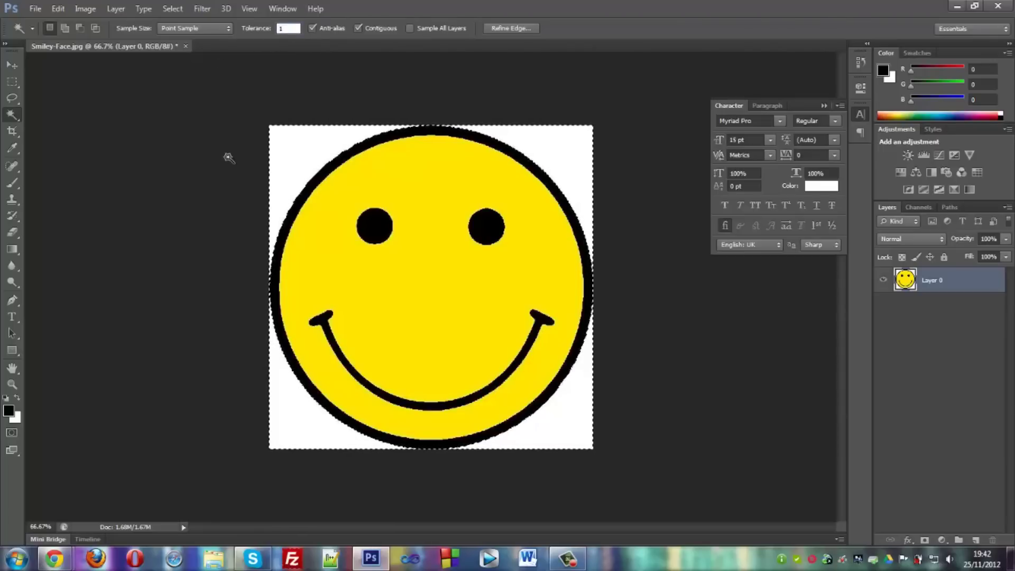
key("Return")
left_click(296, 166)
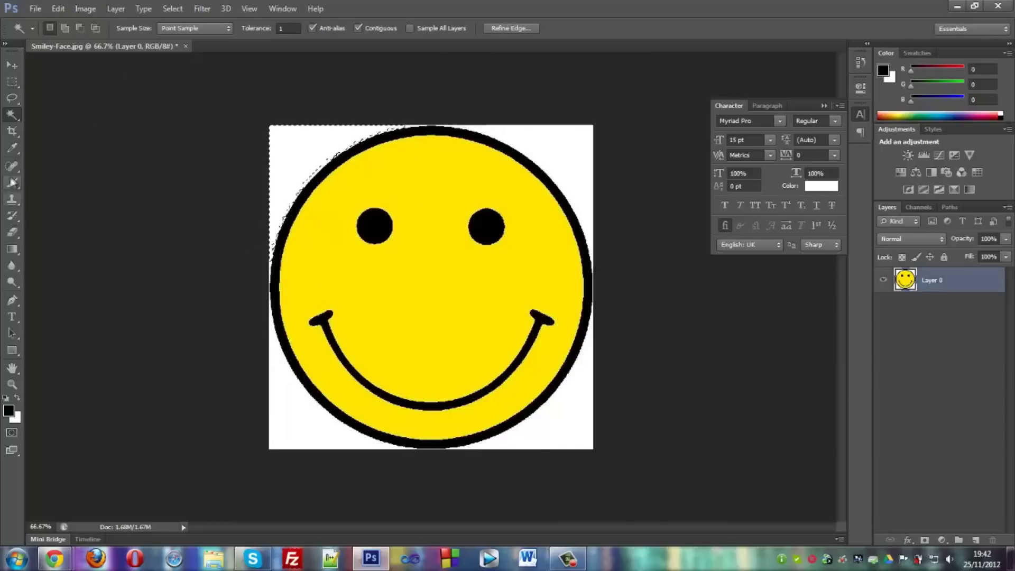
- Choose the Brush tool and set the foreground colour to red (ff0000)
left_click(12, 183)
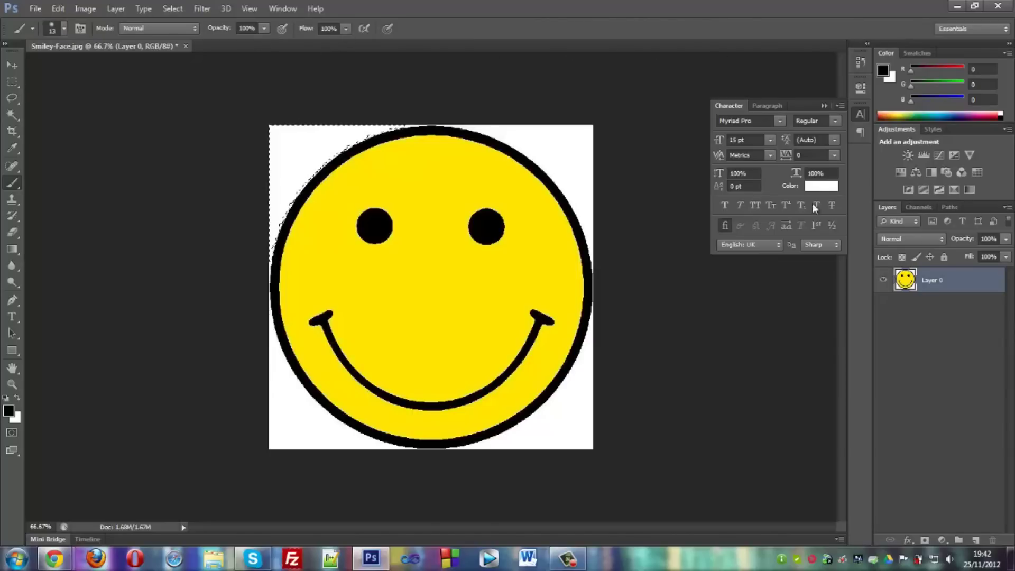
left_click(813, 186)
left_click(498, 143)
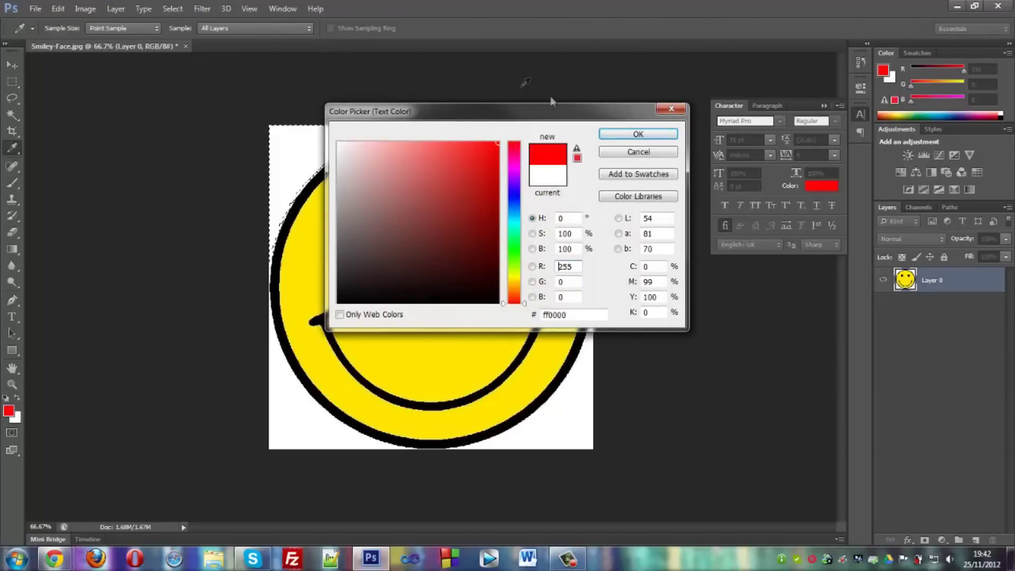
left_click(633, 136)
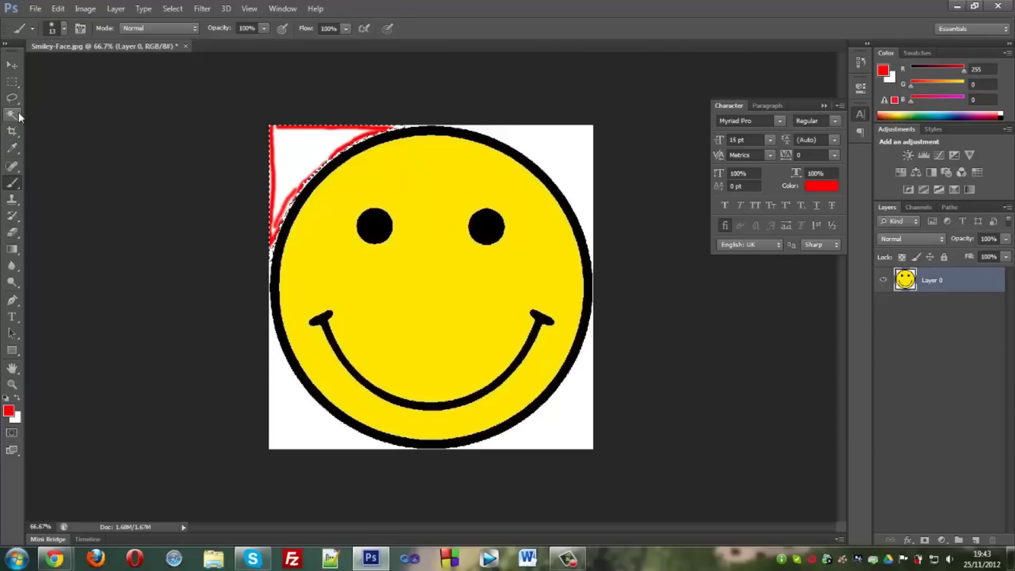
- Step backward three times to remove the red brush strokes
left_click(78, 8)
mouse_move(59, 9)
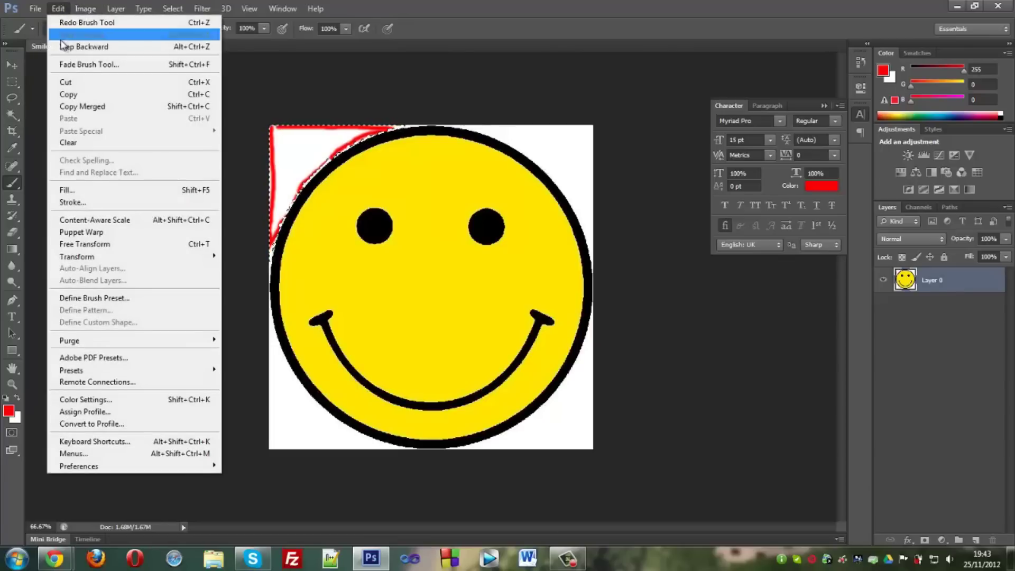
left_click(60, 47)
left_click(57, 9)
left_click(61, 47)
left_click(57, 9)
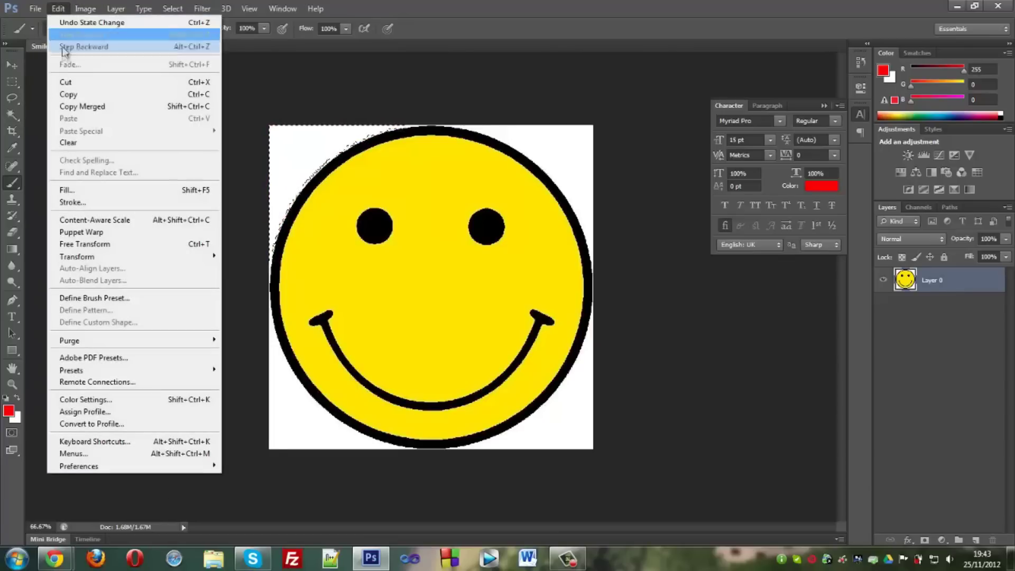
left_click(61, 47)
left_click(59, 10)
- Choose the Magic Wand and set its tolerance to 100
left_click(11, 114)
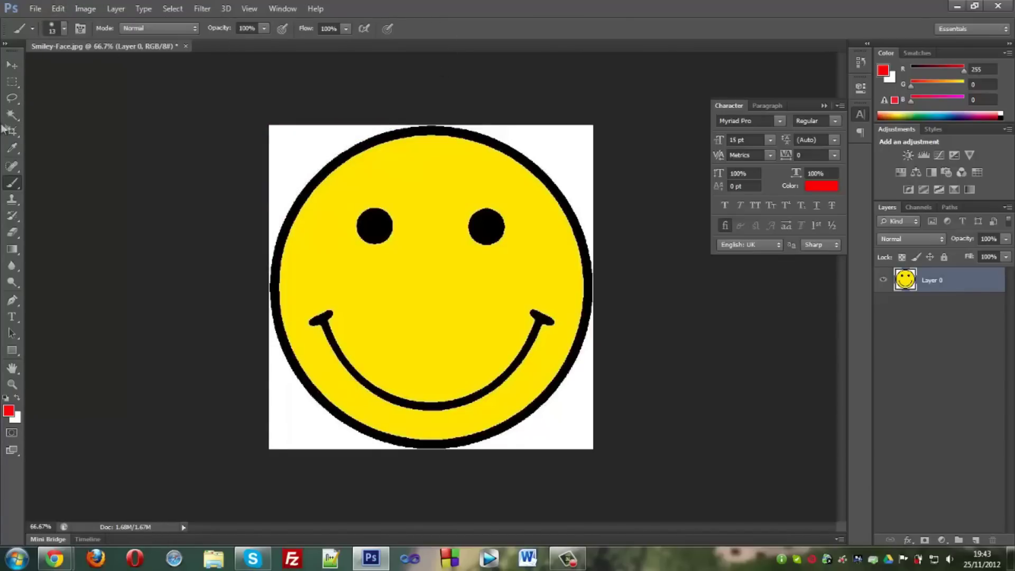
right_click(18, 119)
left_click(48, 126)
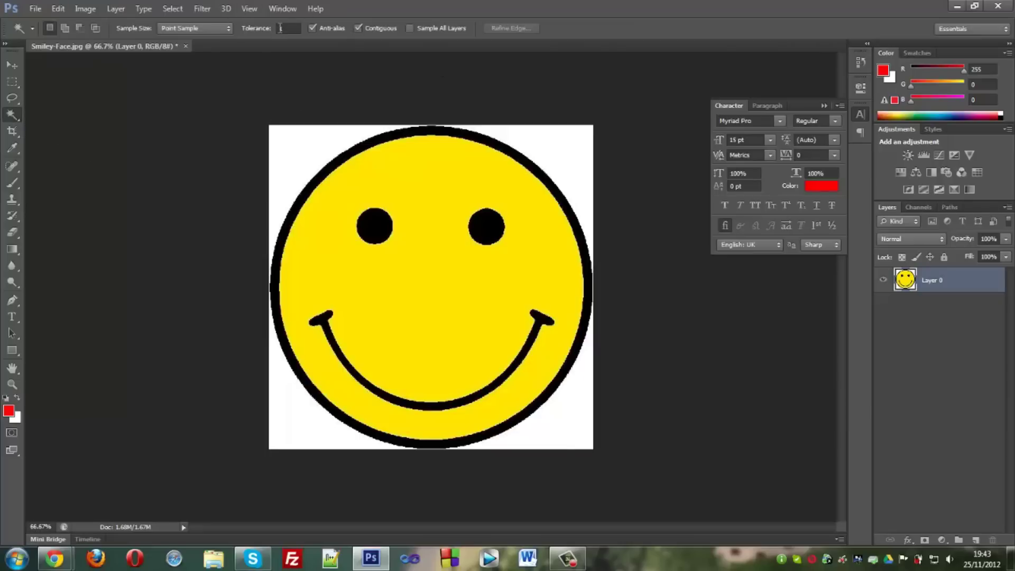
key("Return")
type("100")
key("Return")
- Try a tolerance of 150, return to 100, and select the smiley's right eye
left_click(289, 28)
type("150")
key("Return")
left_click(289, 28)
type("2")
key("BackSpace")
type("100")
key("Return")
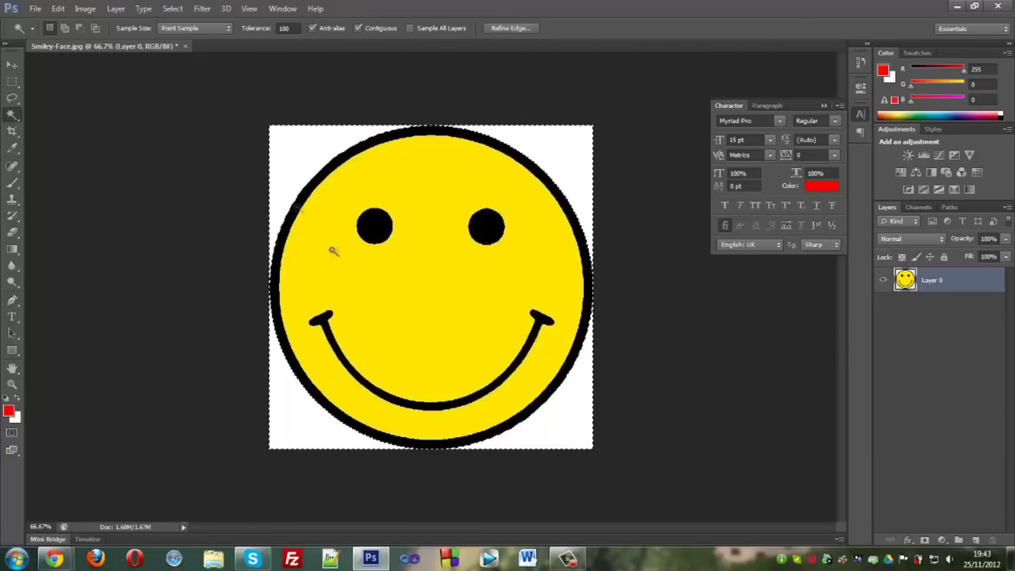
left_click(483, 226)
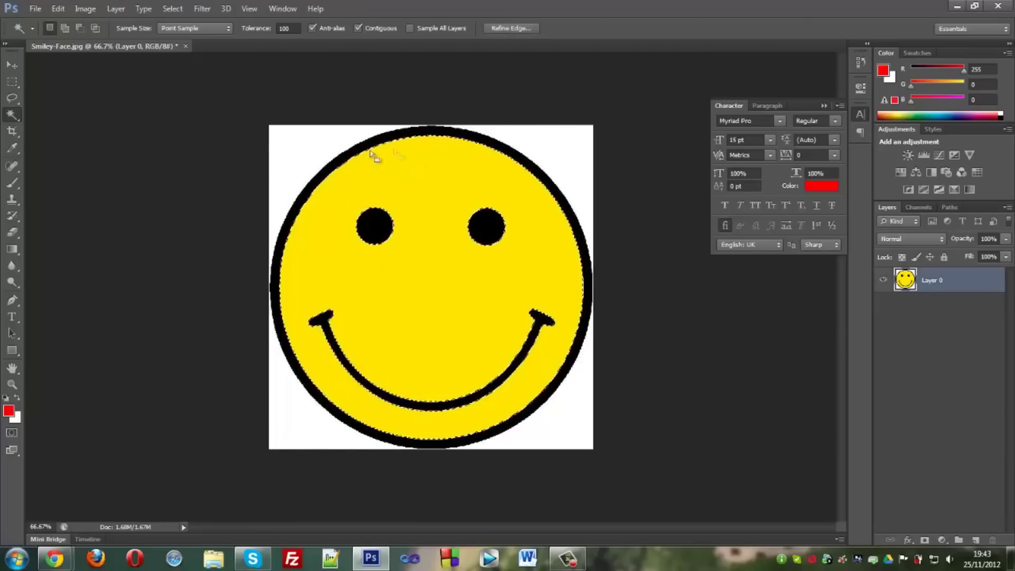
- Select the white background with the Magic Wand, delete it, and deselect with Ctrl+D
left_click(297, 152)
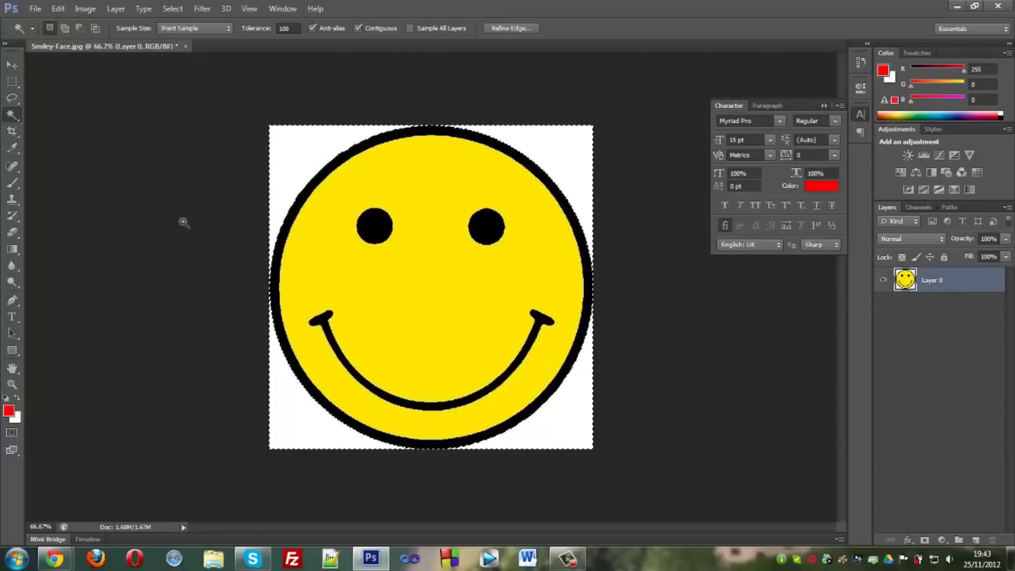
key("Delete")
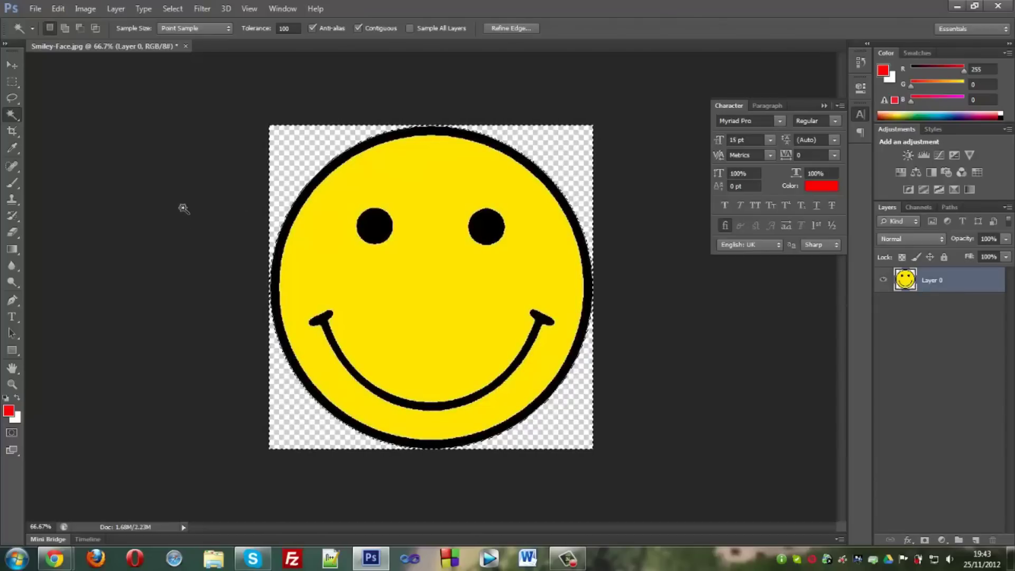
left_click(12, 64)
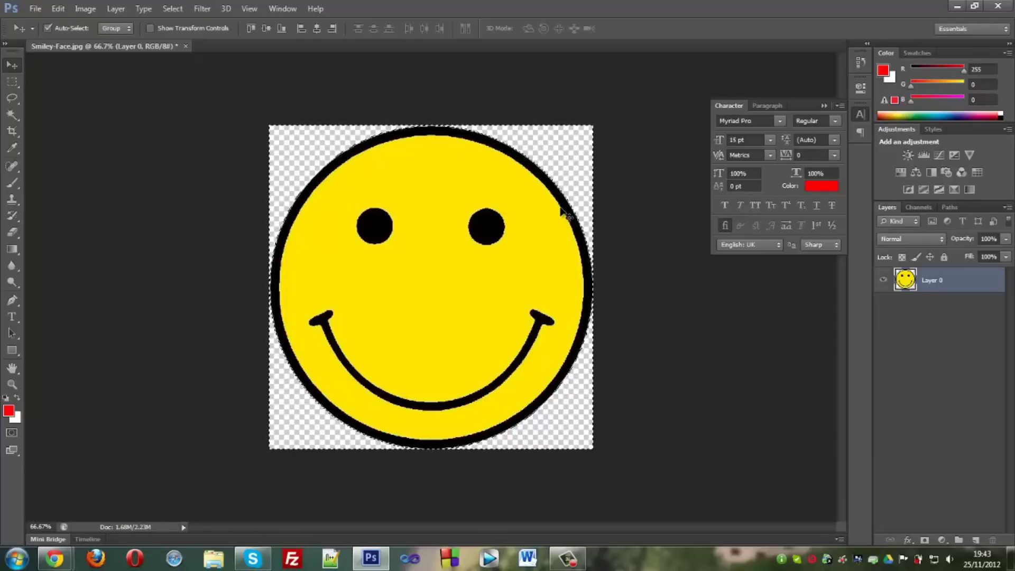
key("ctrl+d")
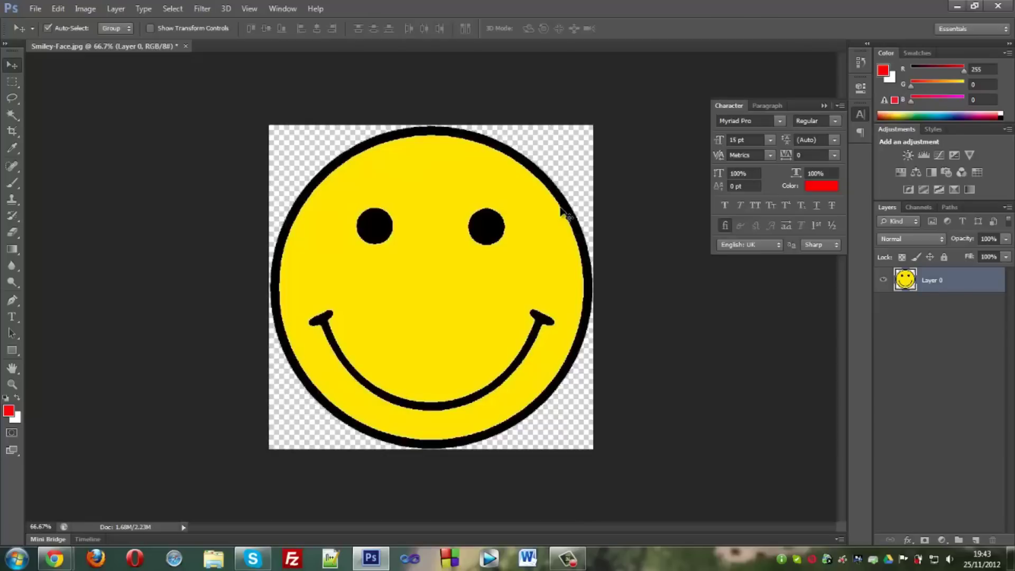